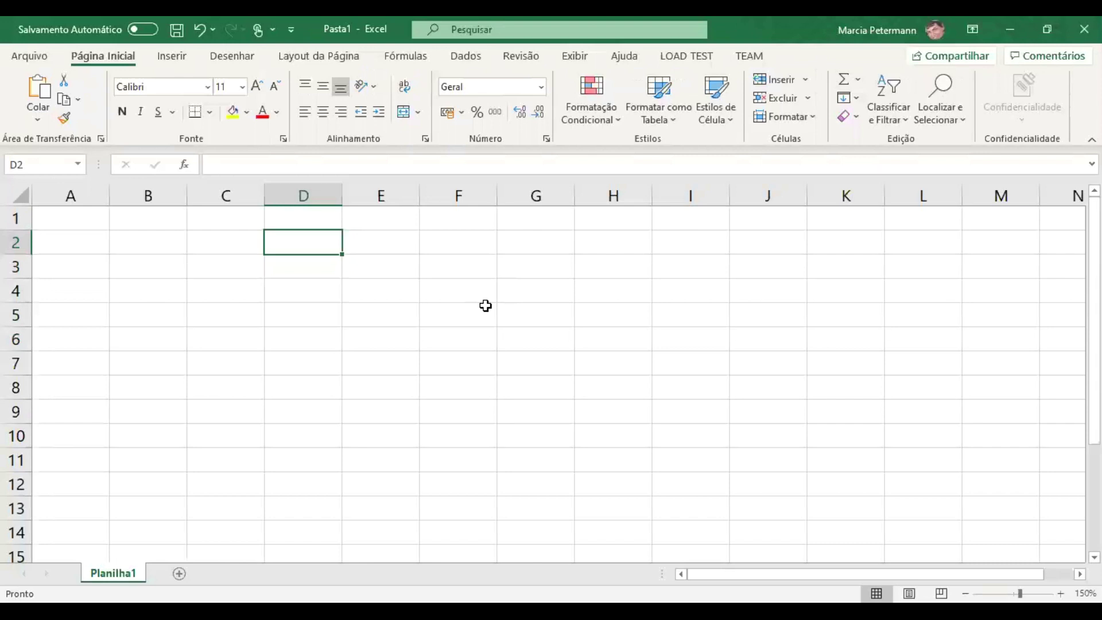
Step: Move the active cell along row 2 to E2
key(Right)
key(Right)
key(Right)
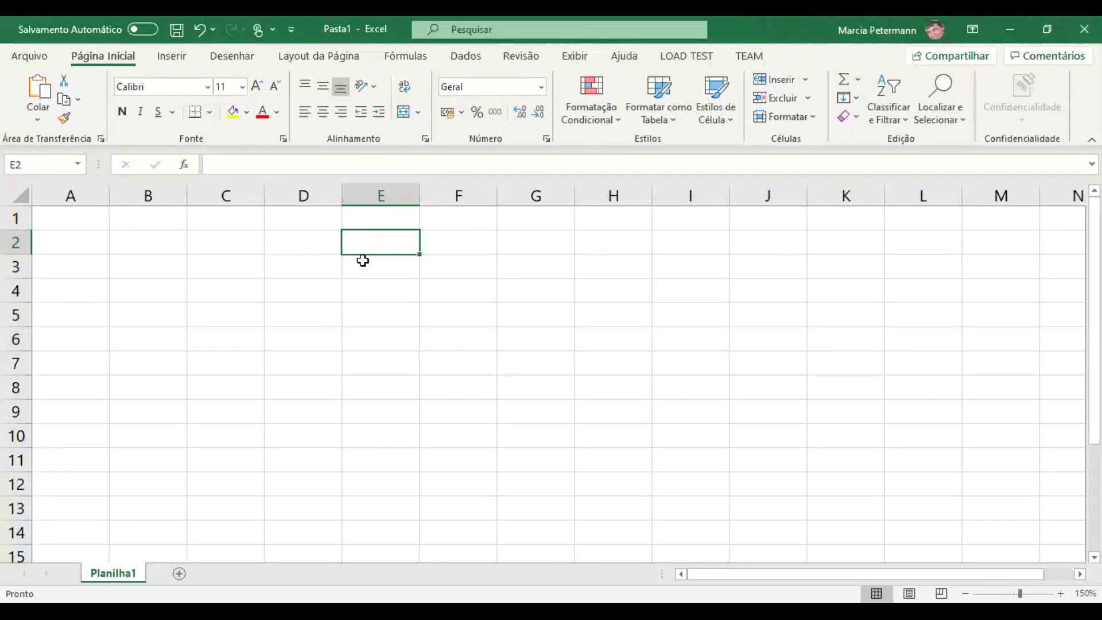
Step: Select the cell block B2:F5 in one sweep and release the selection at cell G8
click(141, 239)
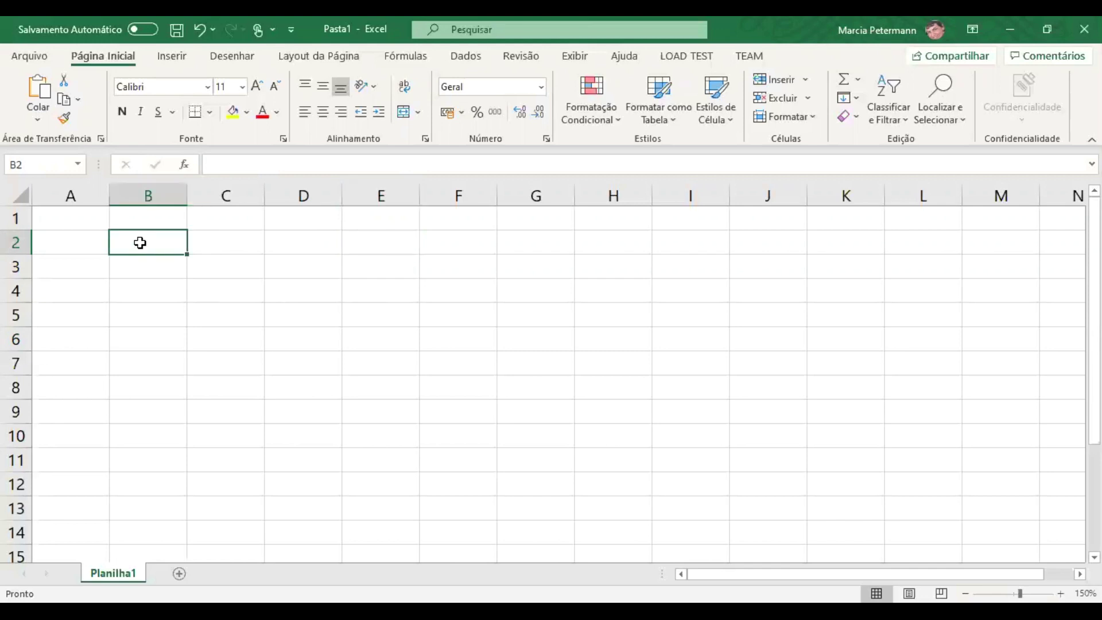
drag(140, 243, 437, 308)
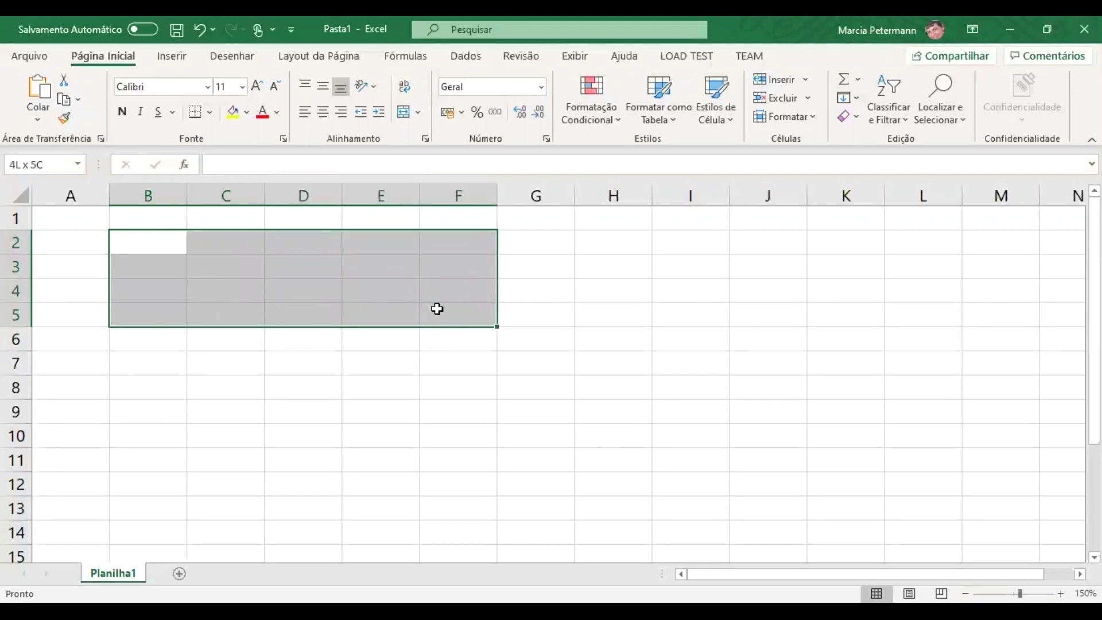
drag(437, 309, 436, 308)
click(538, 380)
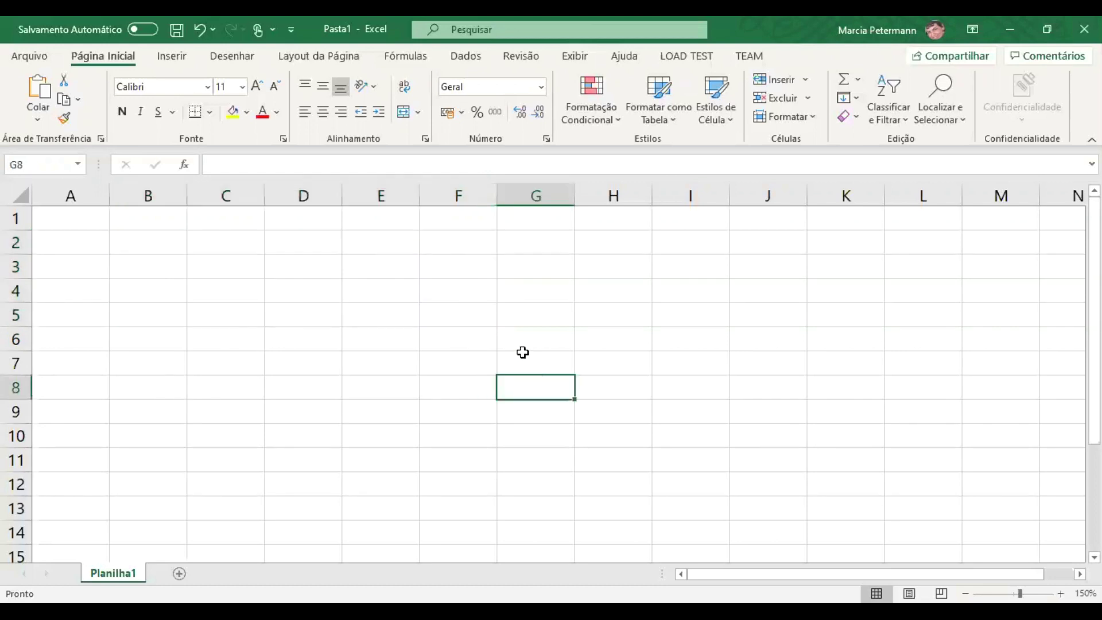
Step: Extend a selection cell by cell from B2 across to F2 and down to F5, and release it at F7
click(133, 241)
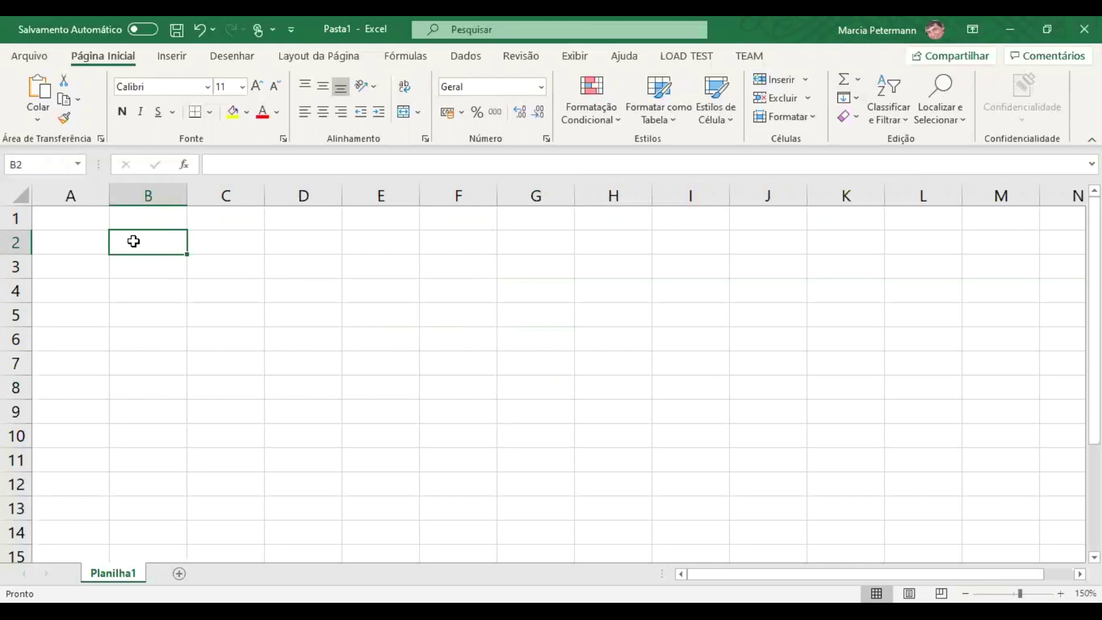
key(shift+Right)
key(shift+Right)
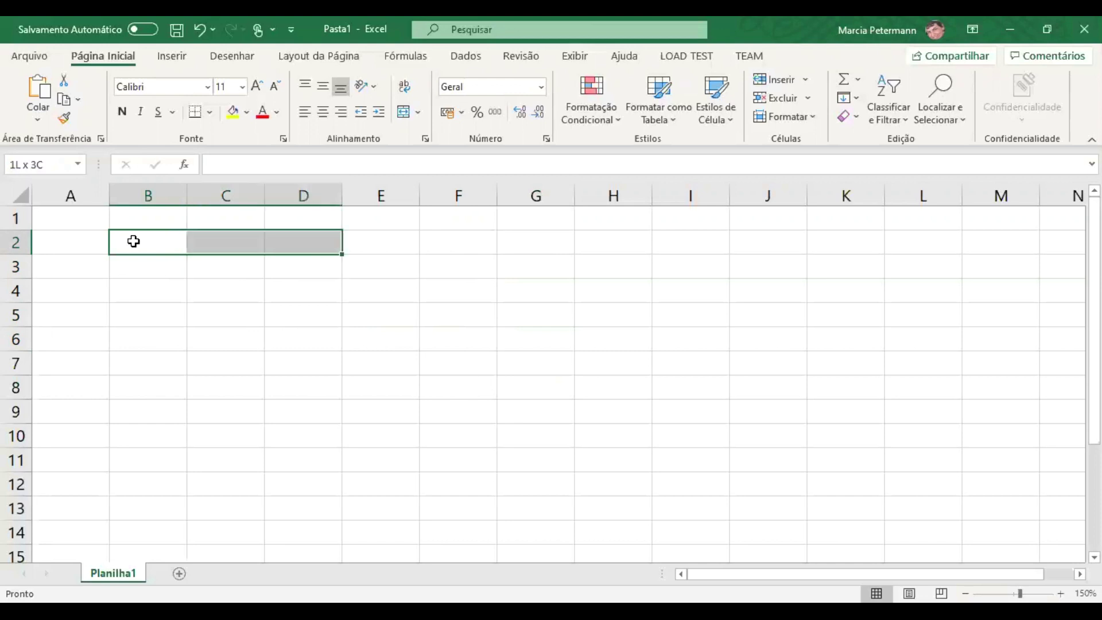
key(shift+Right)
key(shift+Right)
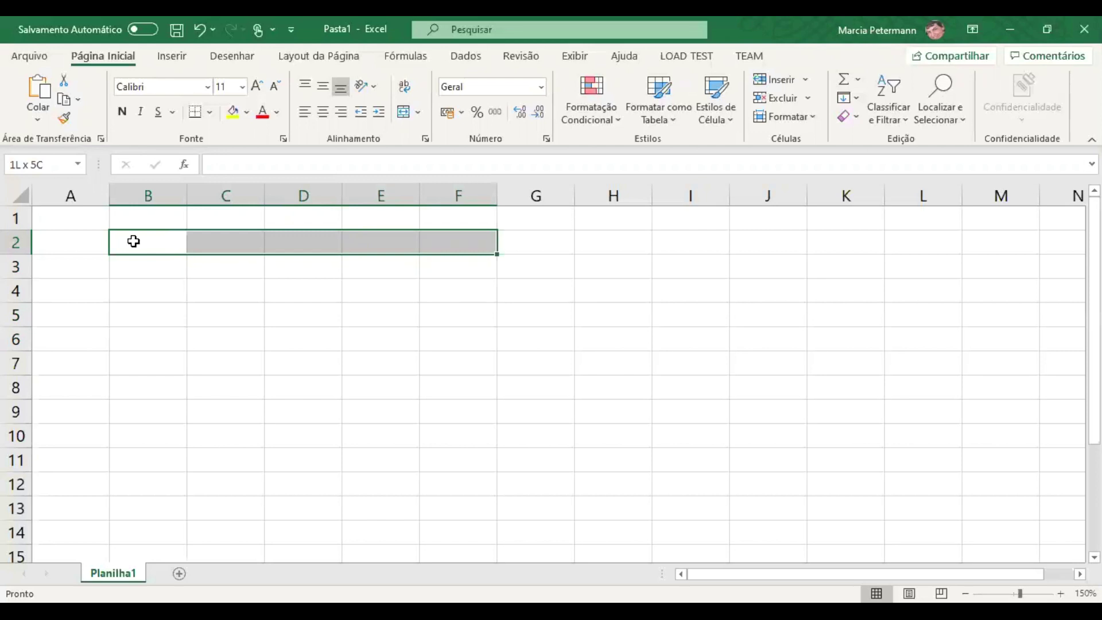
key(shift+Down)
key(shift+Down)
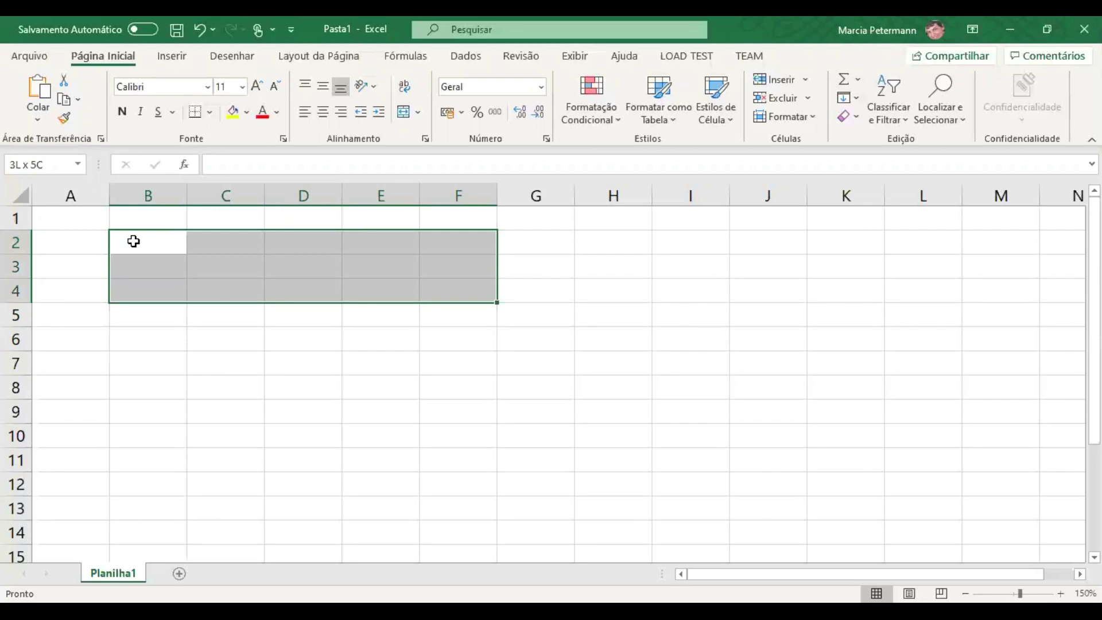
key(shift+Down)
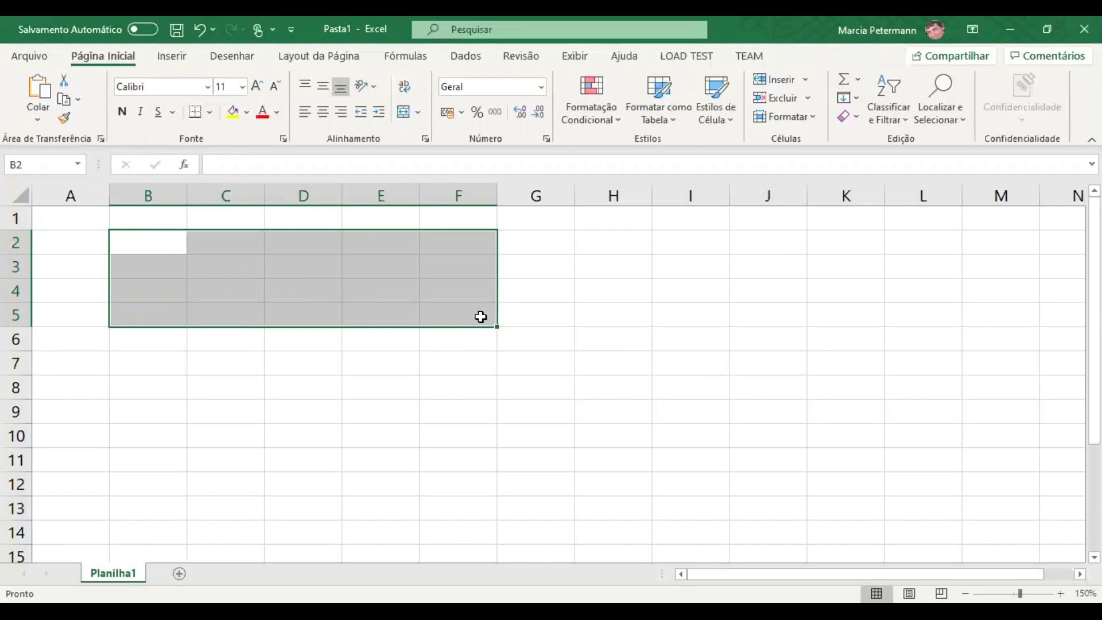
click(459, 368)
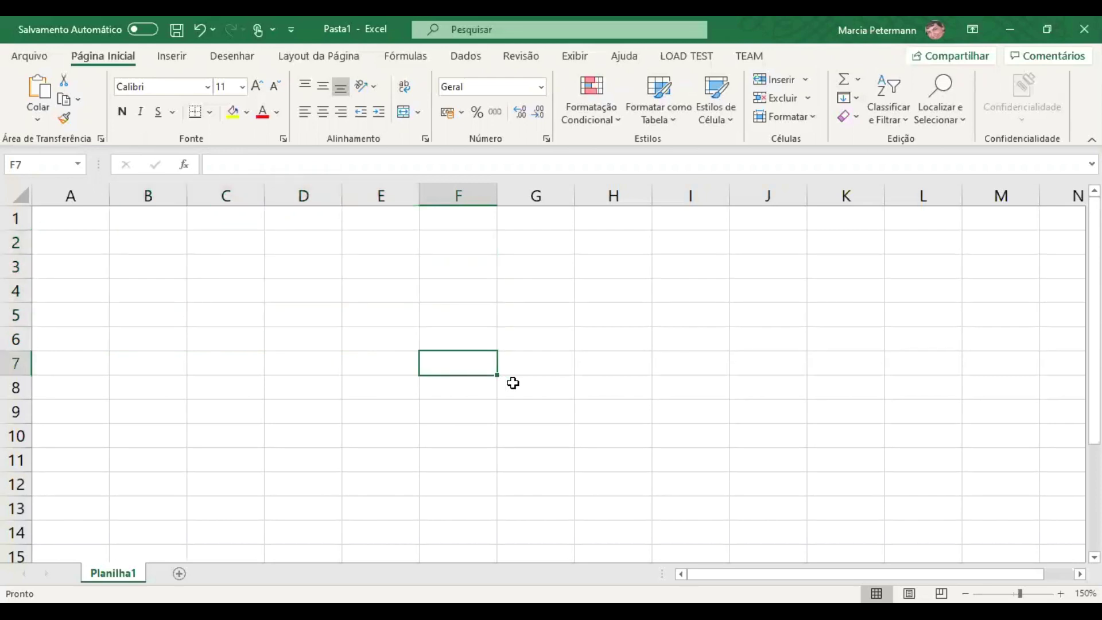
Step: Select all of column F, followed by all of row 7 as a separate selection, and release it at F8
click(463, 188)
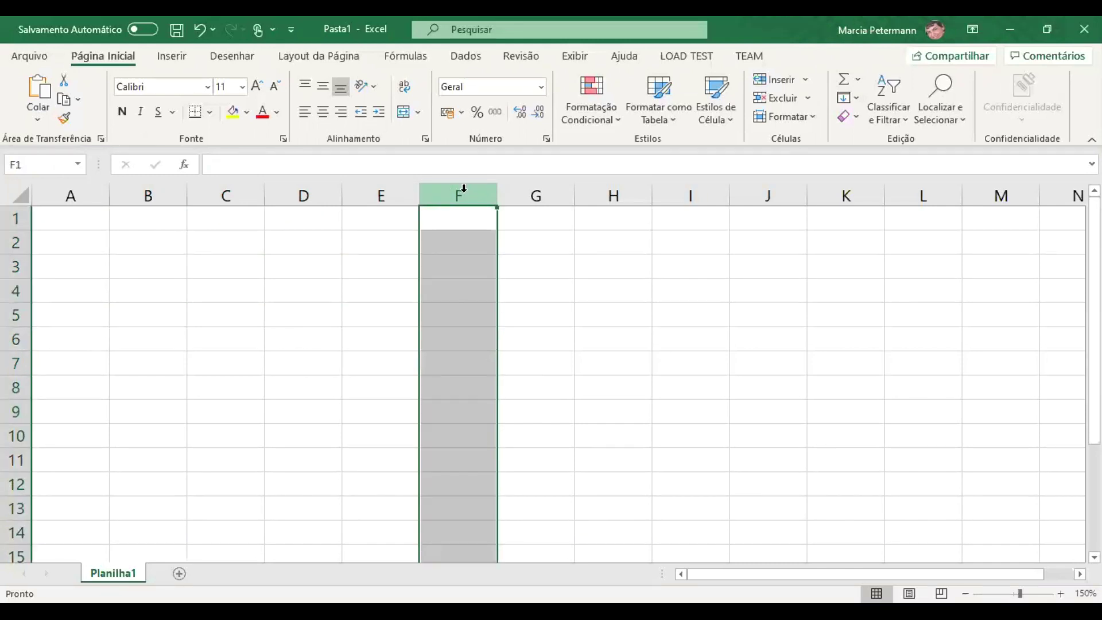
click(367, 367)
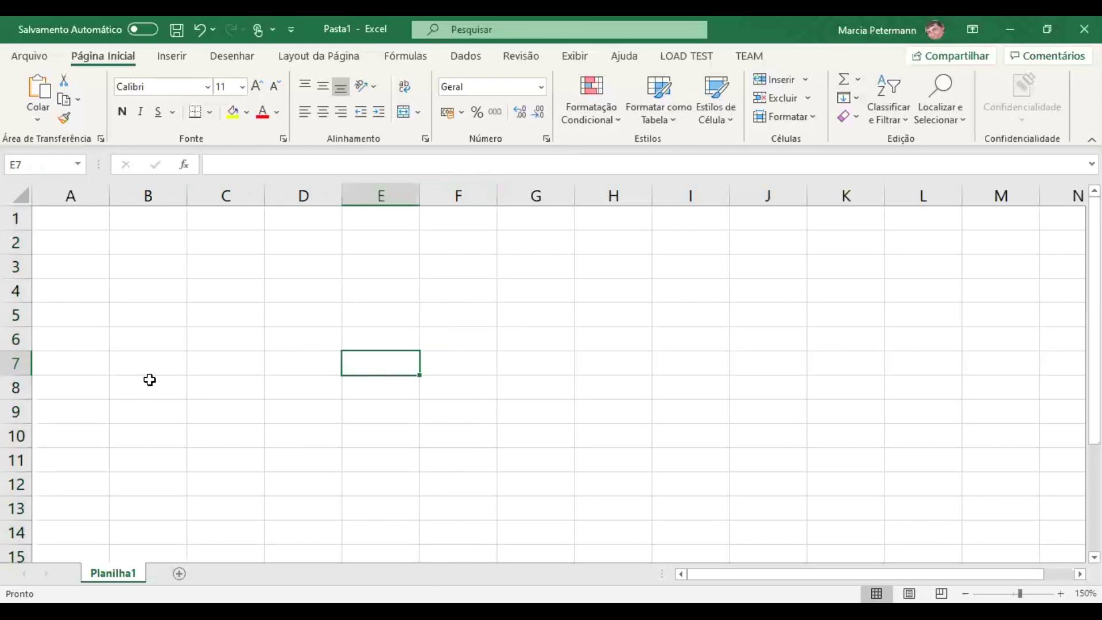
click(13, 362)
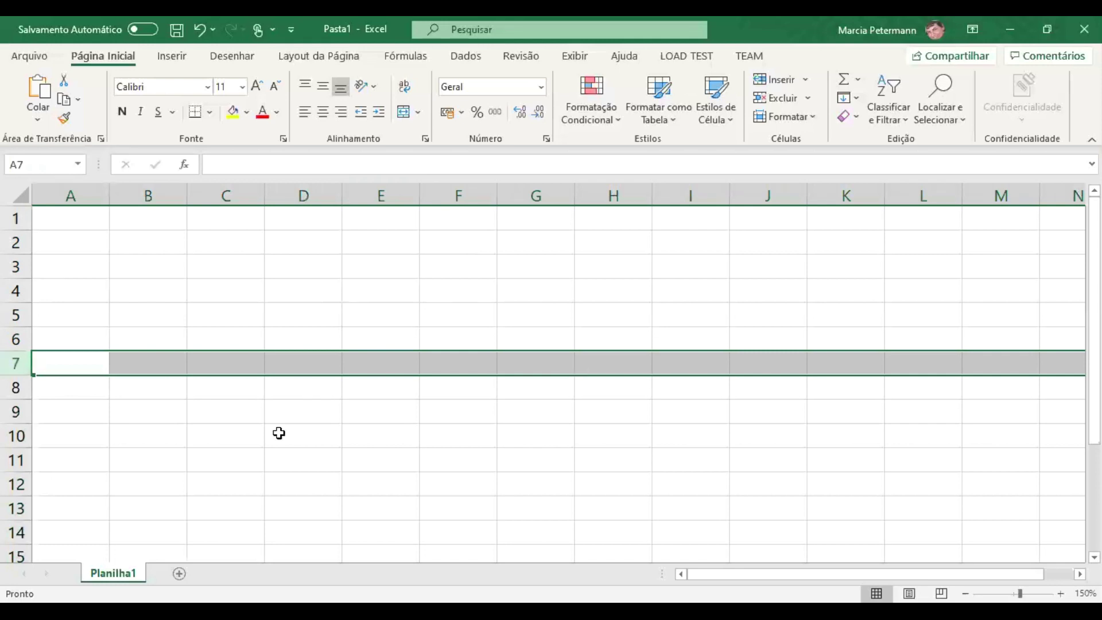
click(453, 396)
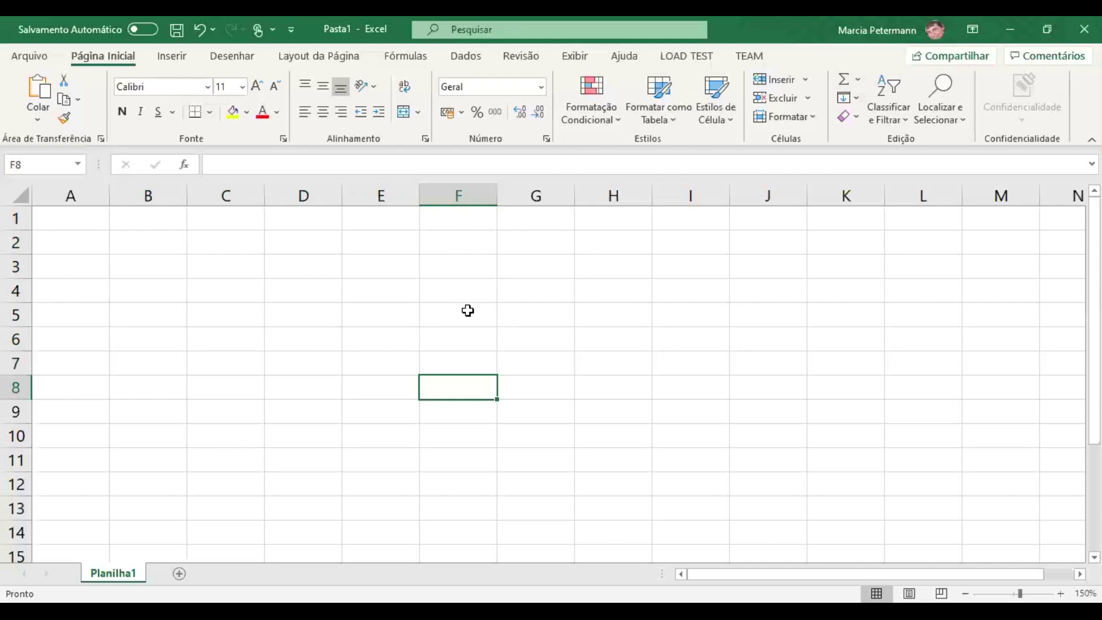
Step: Select the whole column containing F8, followed by the whole row containing G5, and release the selection at G7
key(ctrl+space)
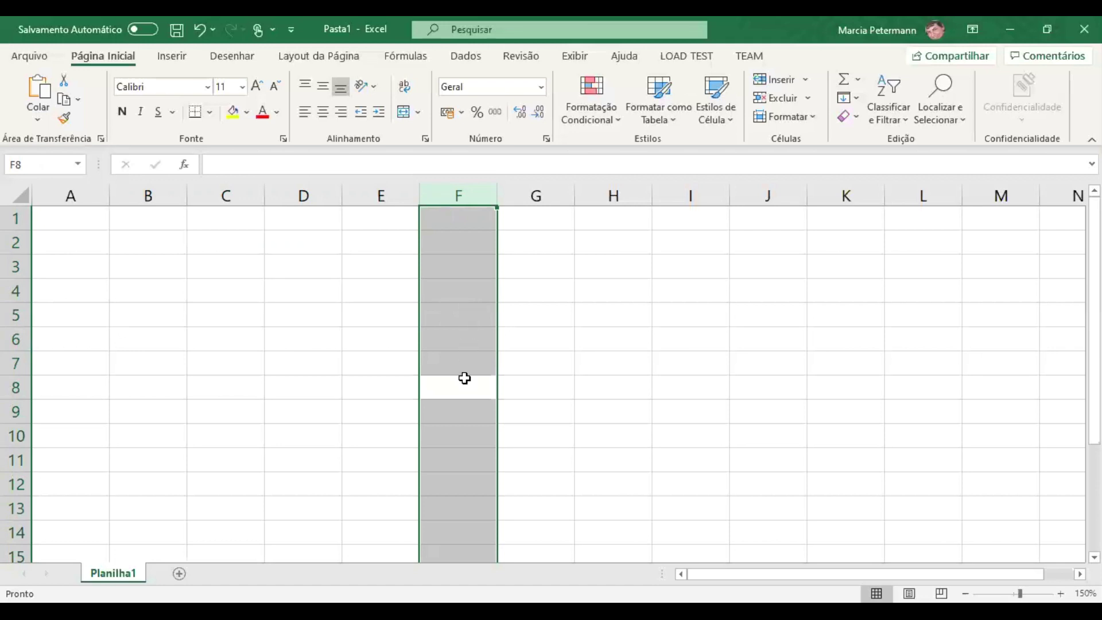
click(521, 318)
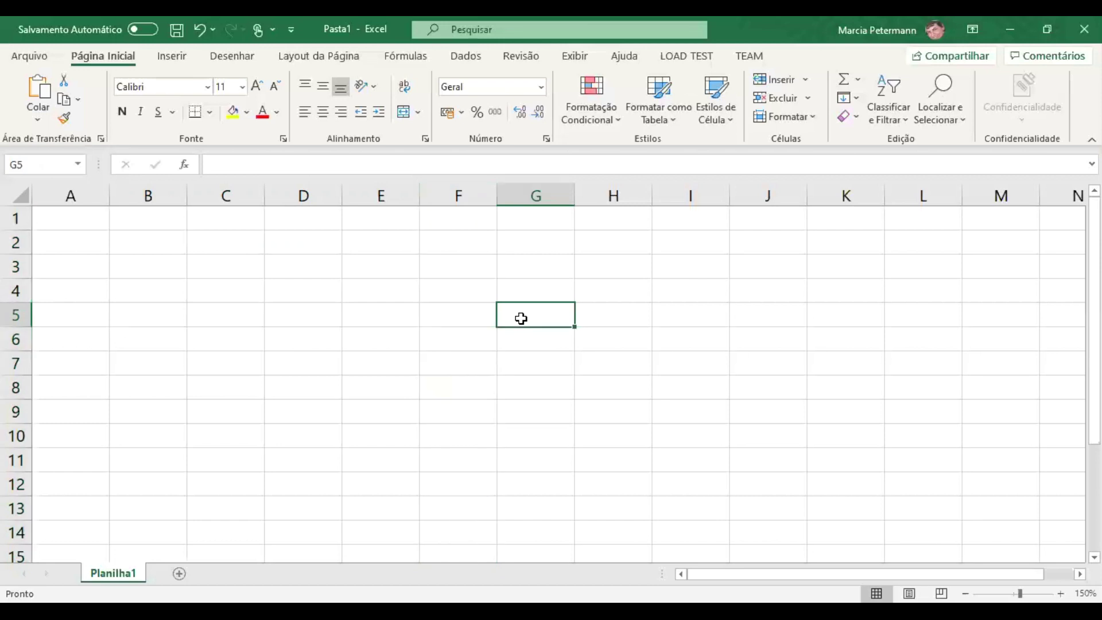
key(shift+space)
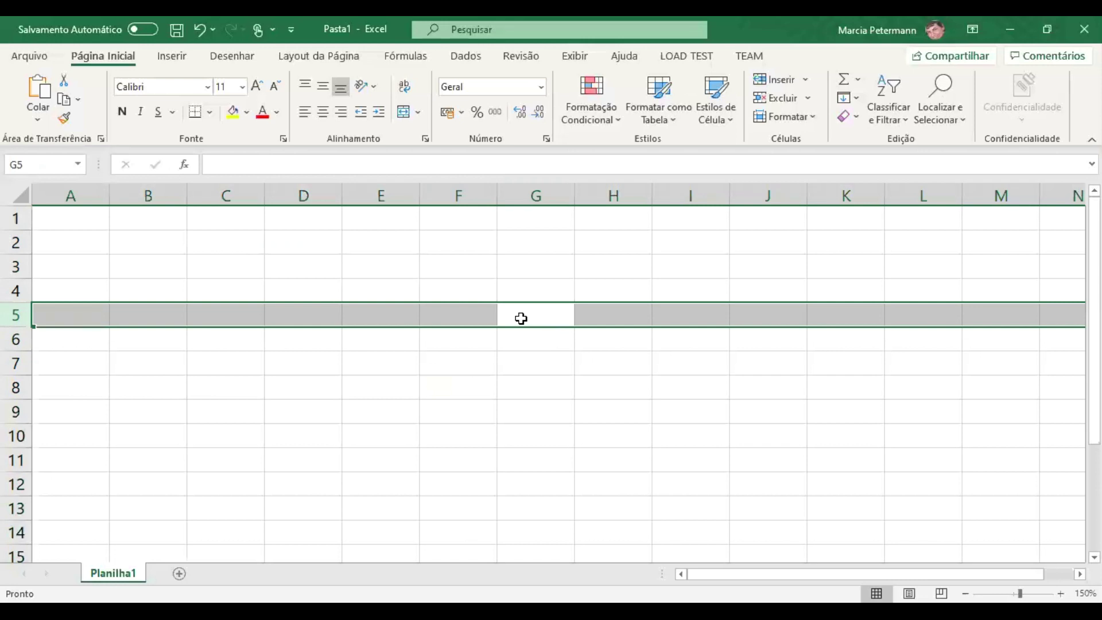
click(526, 354)
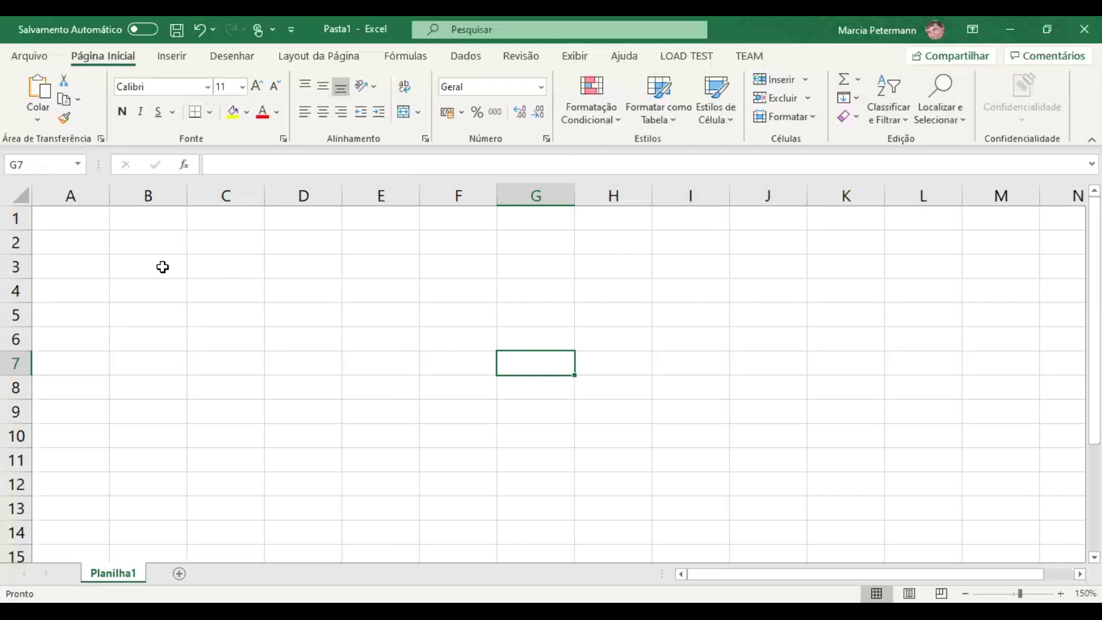
Step: Select the non-adjacent ranges B2:B6, D2:D6 and F2:F6 together, and release the selection at D9
drag(145, 237, 146, 336)
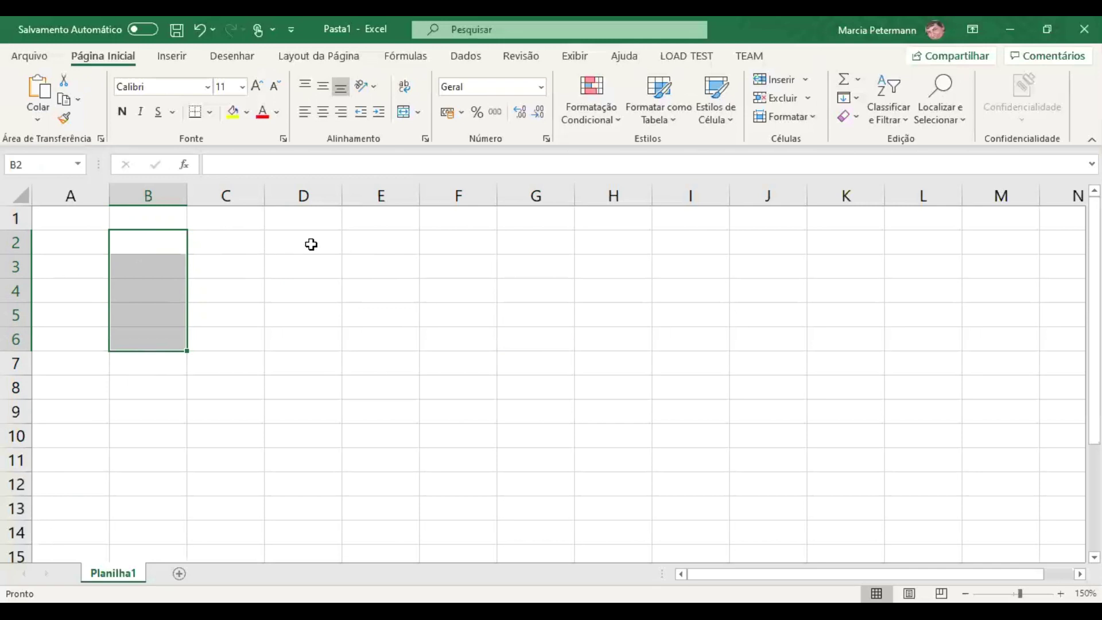
drag(311, 241, 313, 340)
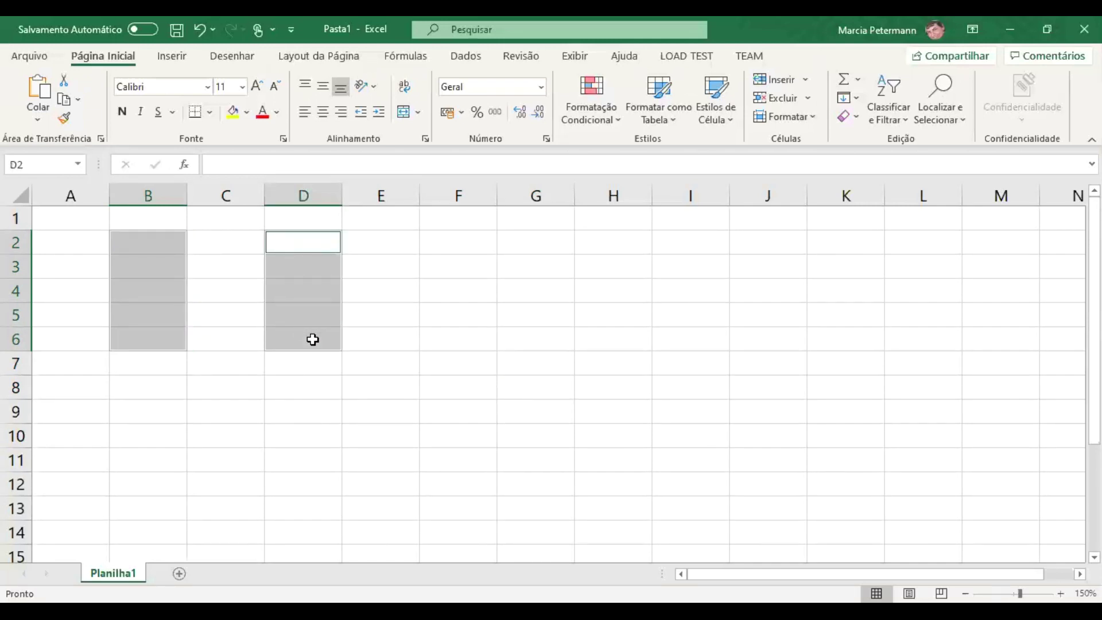
click(445, 242)
drag(446, 241, 448, 340)
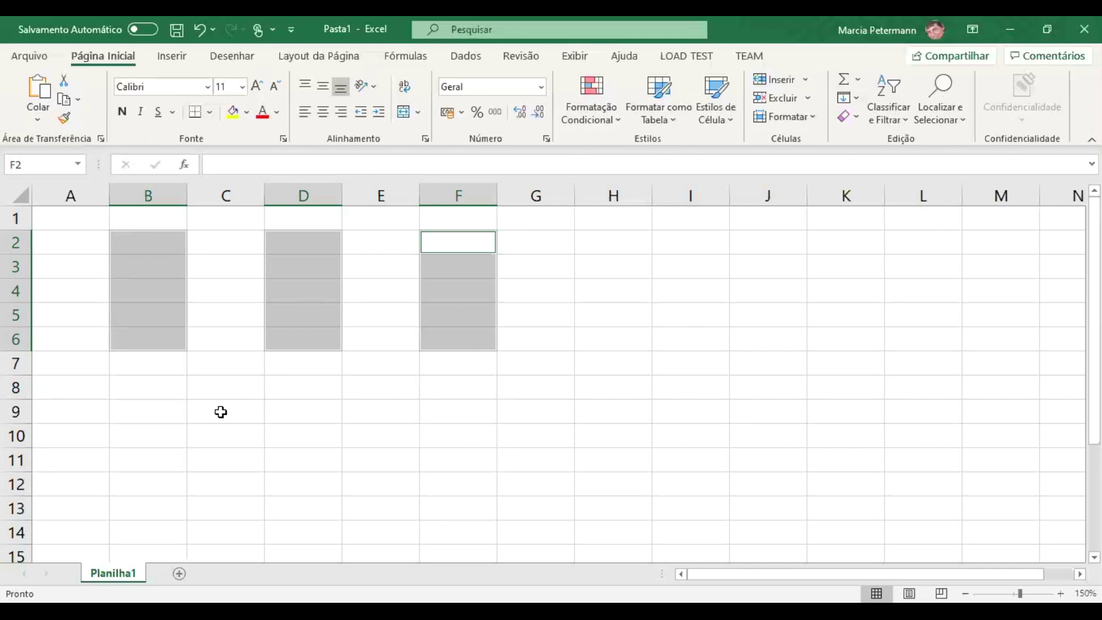
click(292, 402)
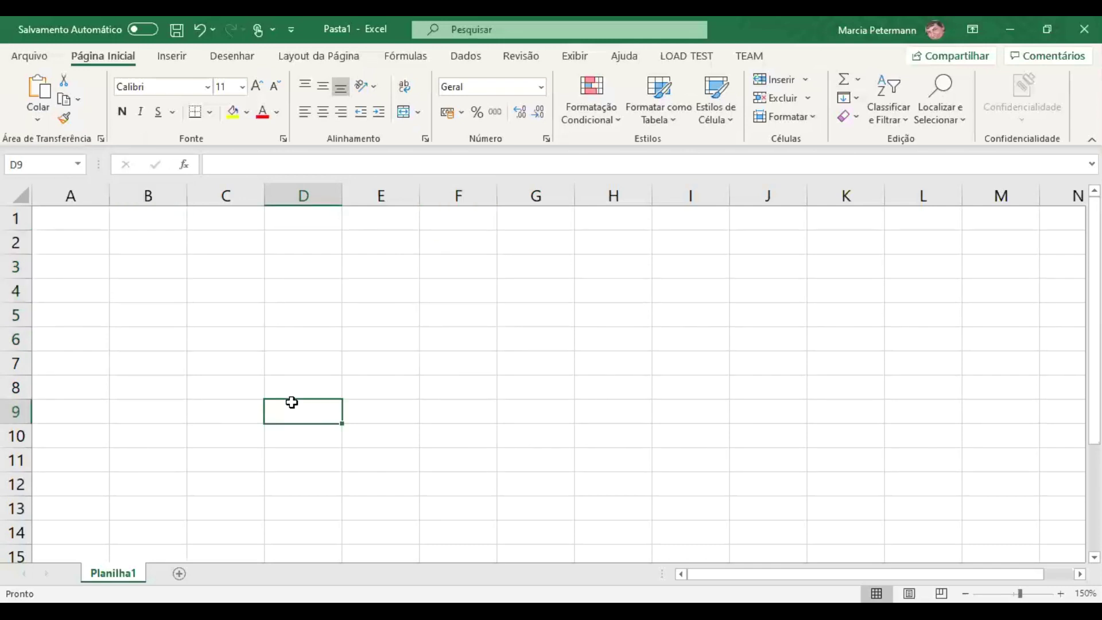
Step: Select the range B2:B6 by extending downward from cell B2
click(150, 241)
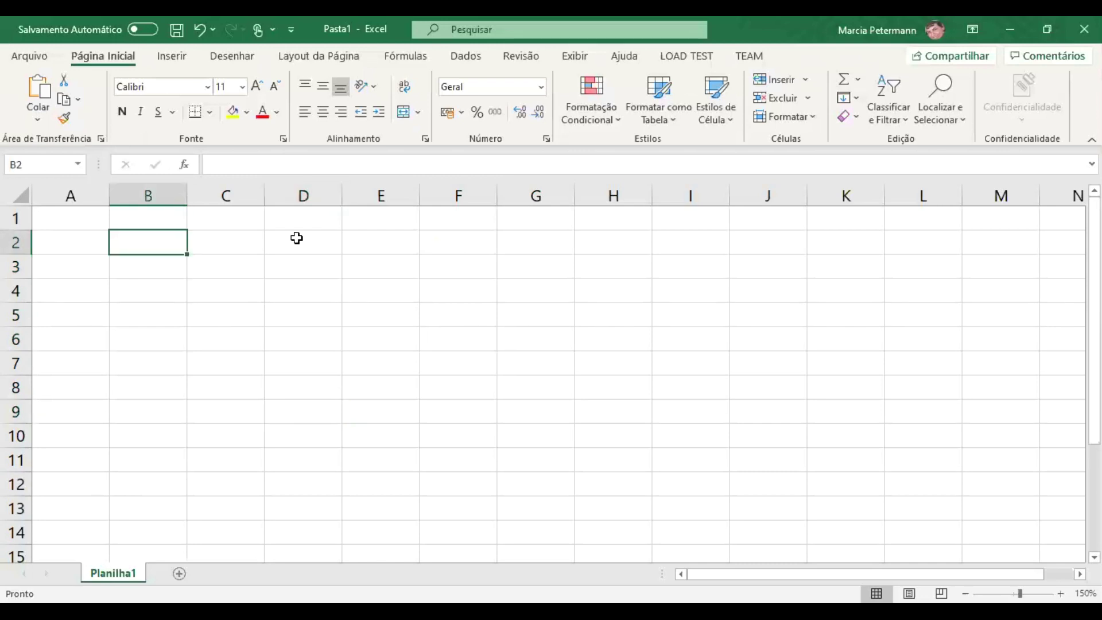
key(shift+Down)
key(shift+Down)
key(shift+Down)
key(shift+Down)
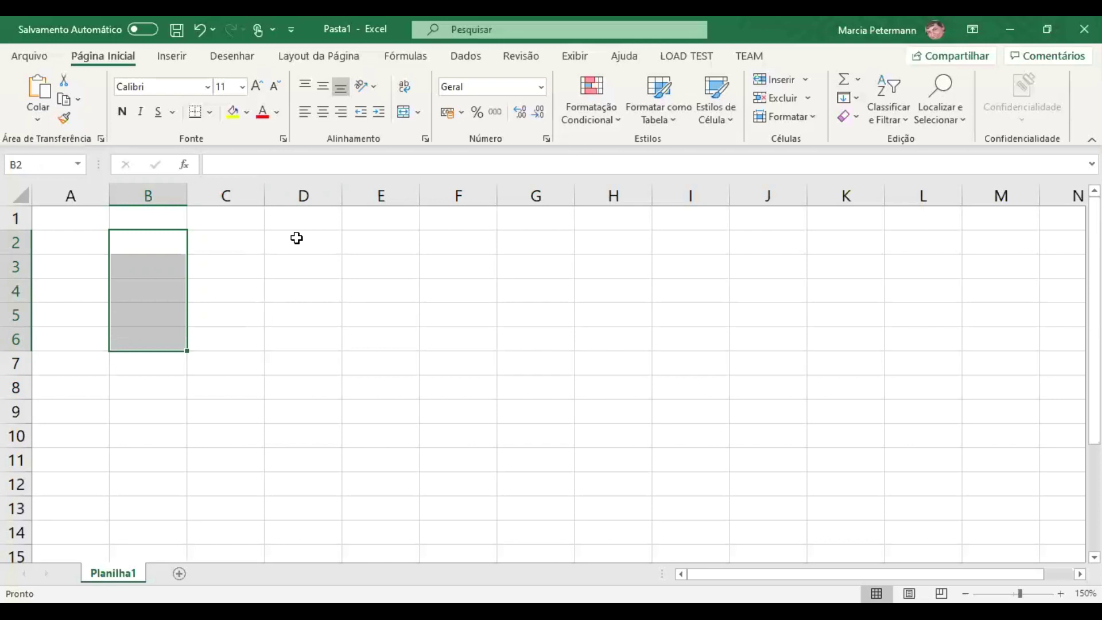
Step: Use the add-or-remove selection mode to add the range D2:D6 to the selected cells in column B
key(shift+F8)
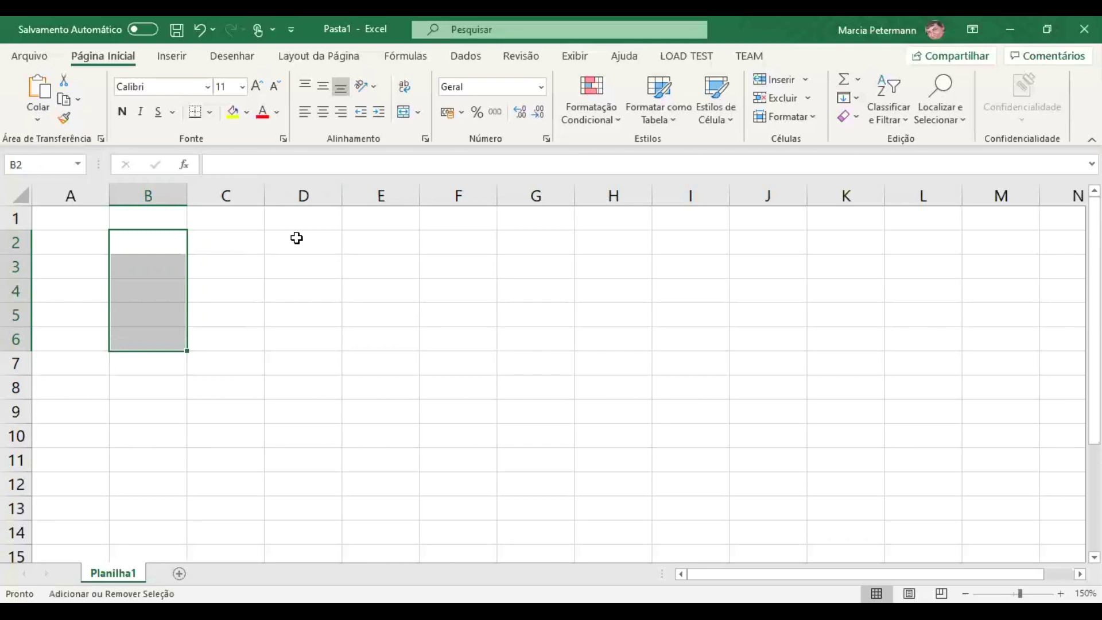
key(Right)
click(297, 238)
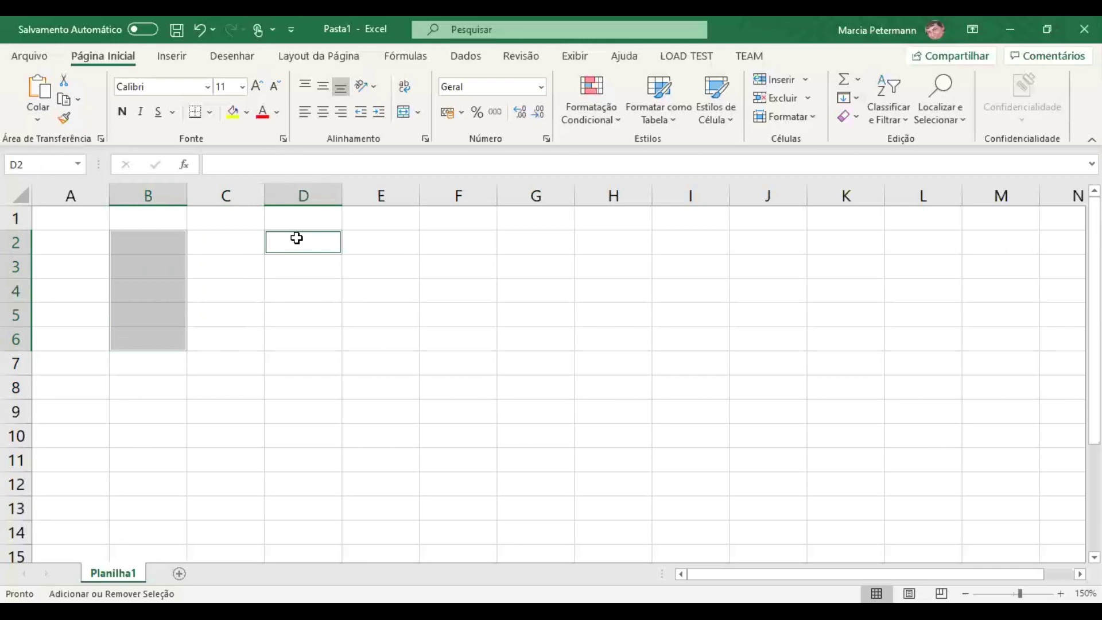
key(shift+Down)
key(shift+Down)
key(shift+Down)
key(shift+Down)
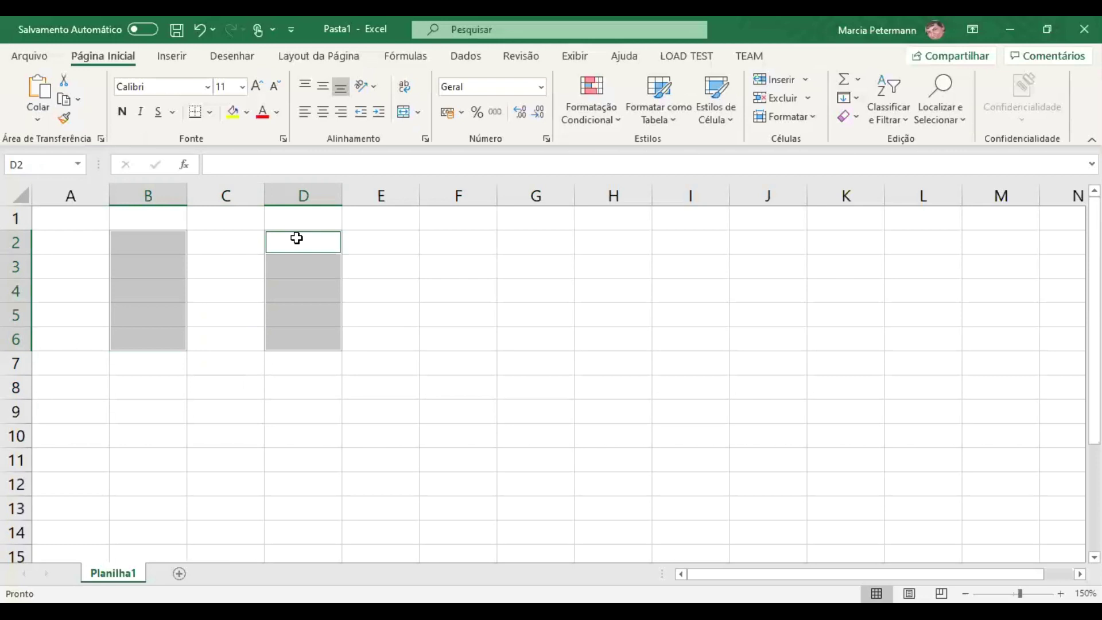
Step: Add the range F2:F6 to the selection of columns B and D, and release the whole selection at F8
key(shift+F8)
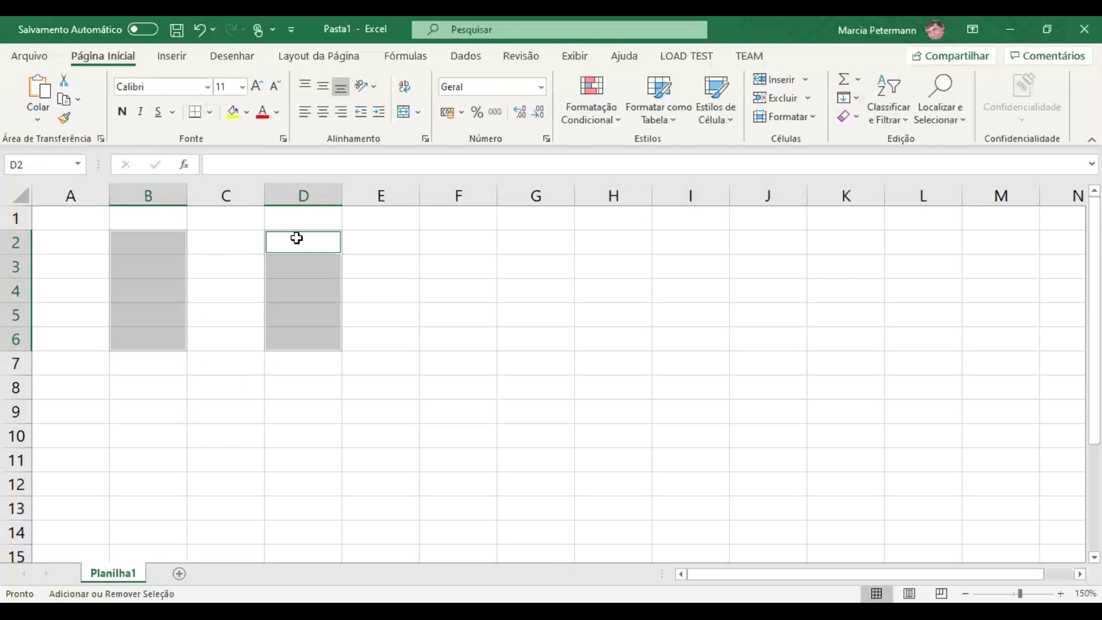
key(Right)
key(Right)
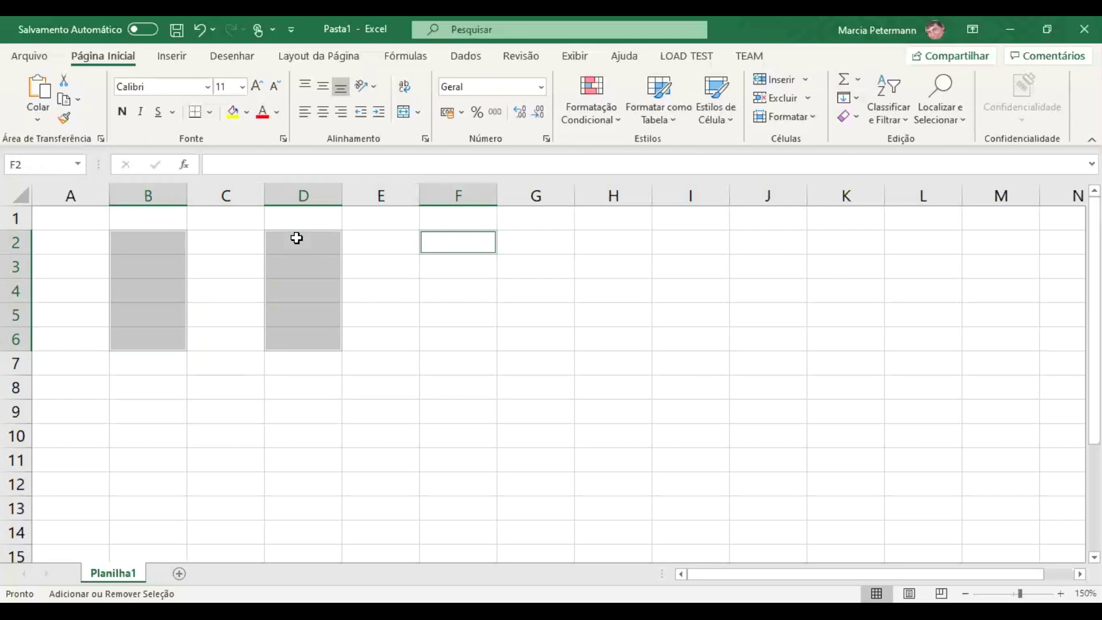
key(shift+Down)
key(shift+Down)
key(shift+Down)
key(shift+Down)
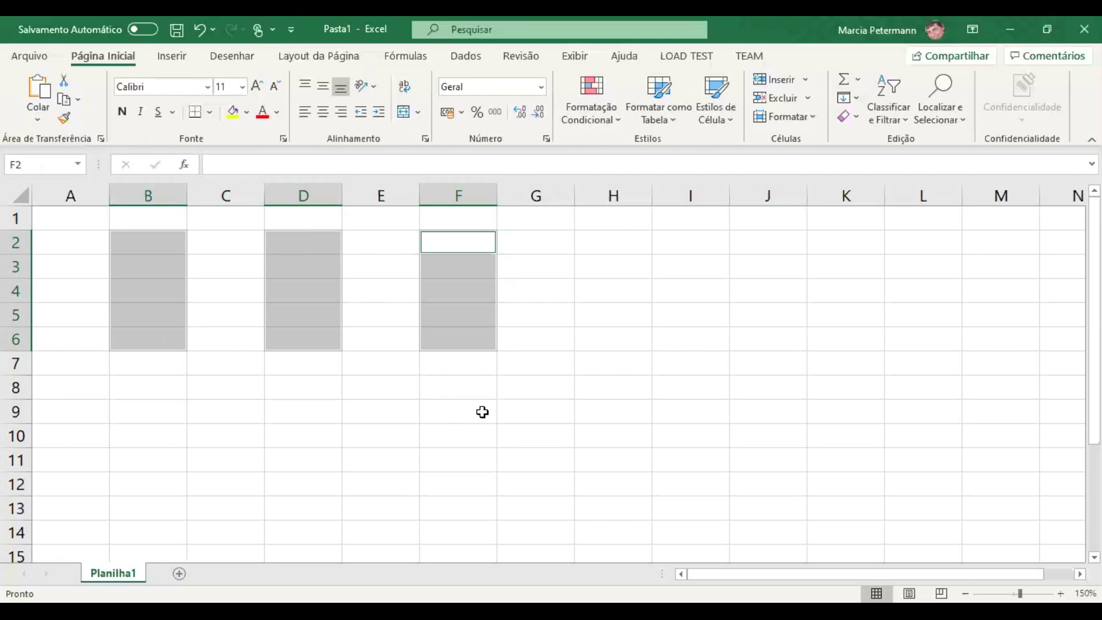
click(438, 389)
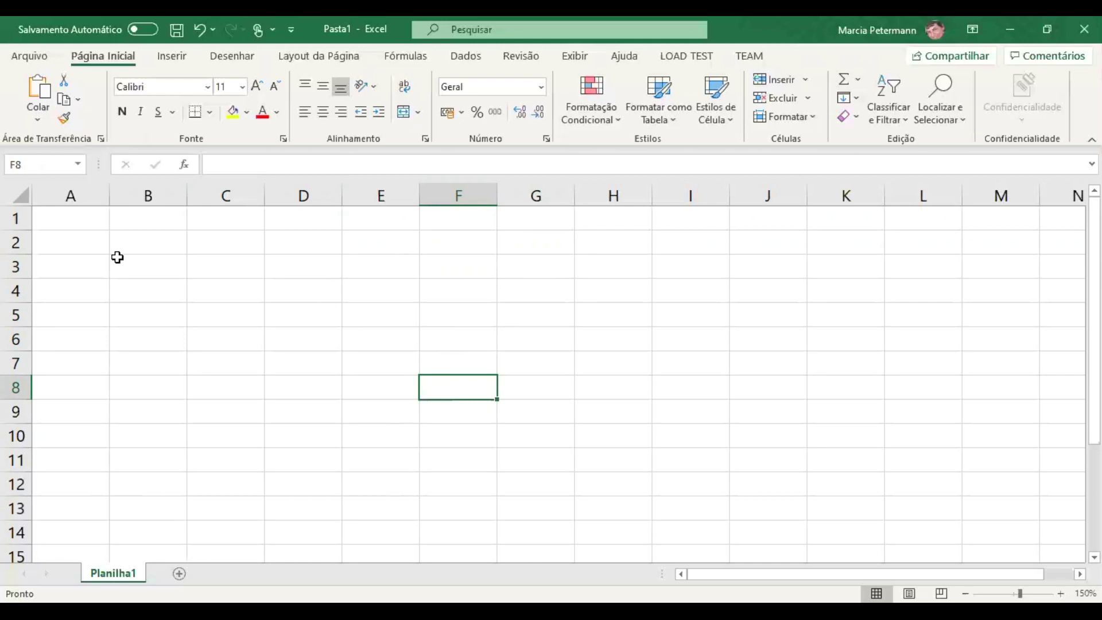
Step: Select every cell of the worksheet and release the selection at cell E6
click(16, 196)
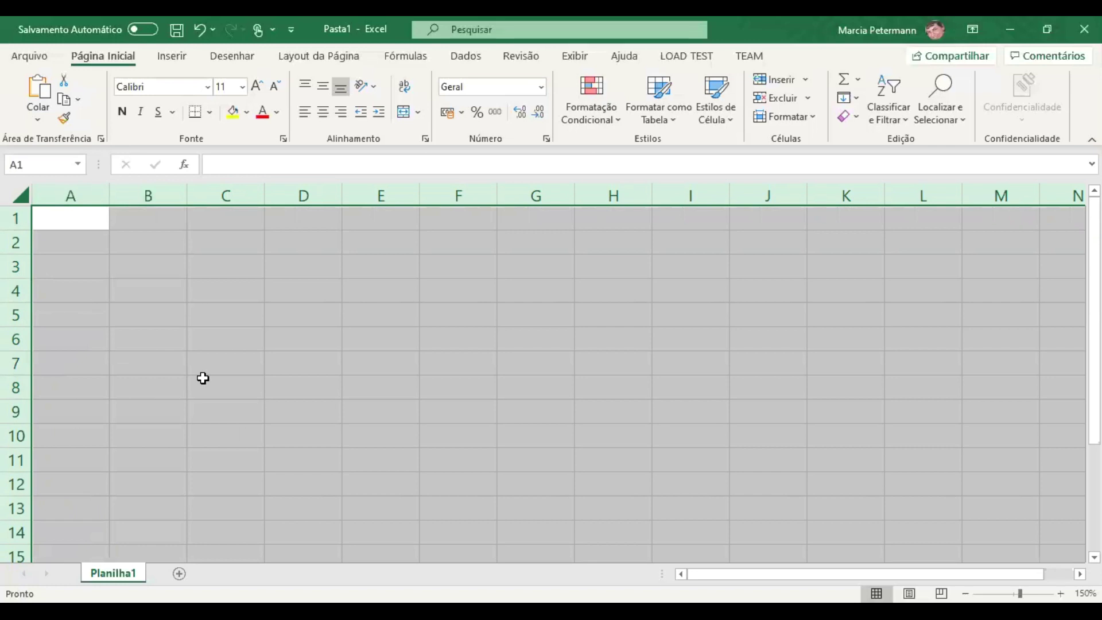
click(373, 340)
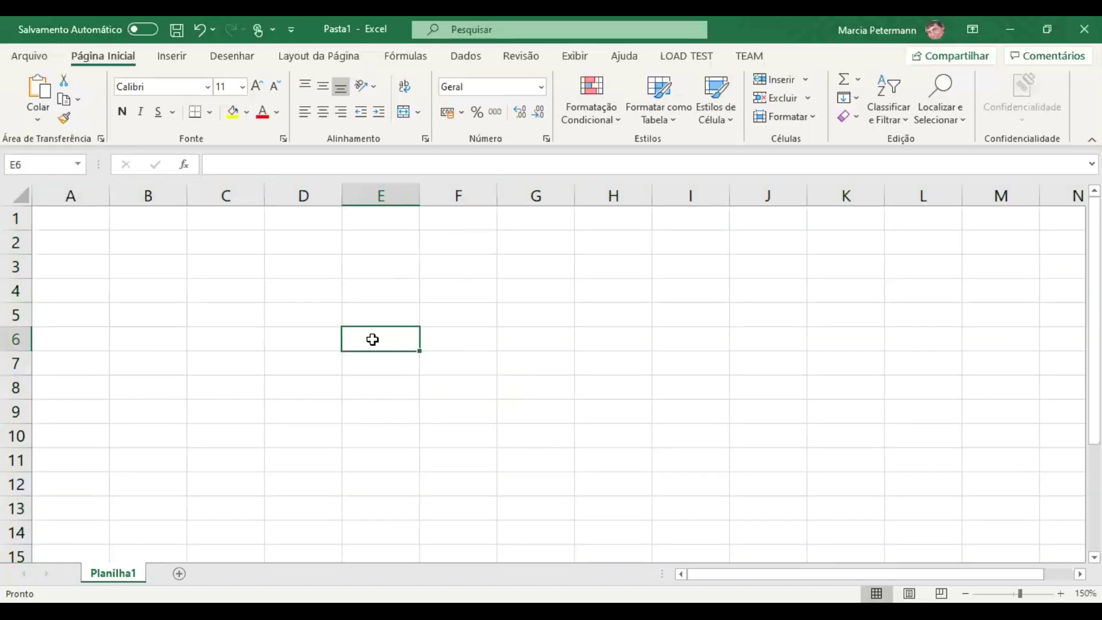